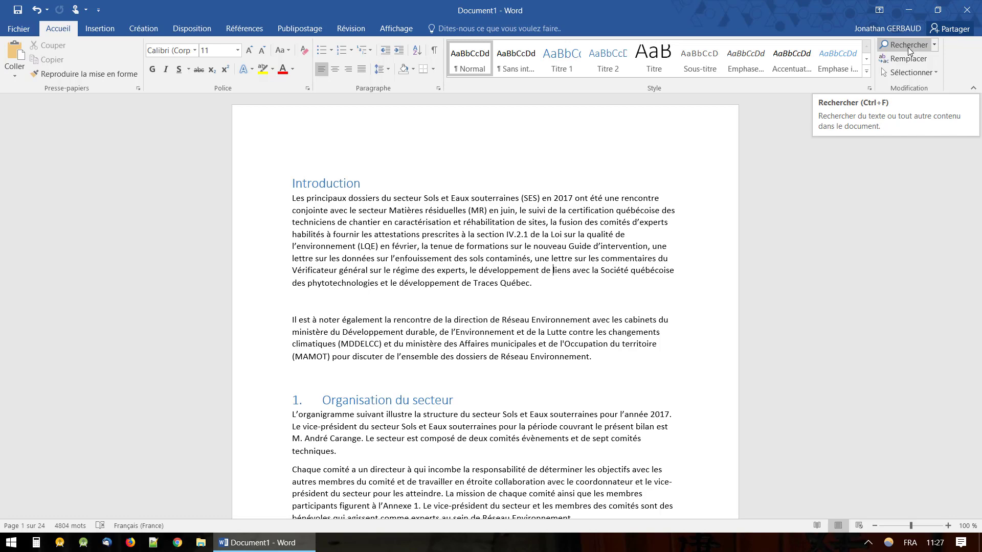
Search the document for "environnement" and look through the highlighted occurrences in the opening pages.
click(907, 47)
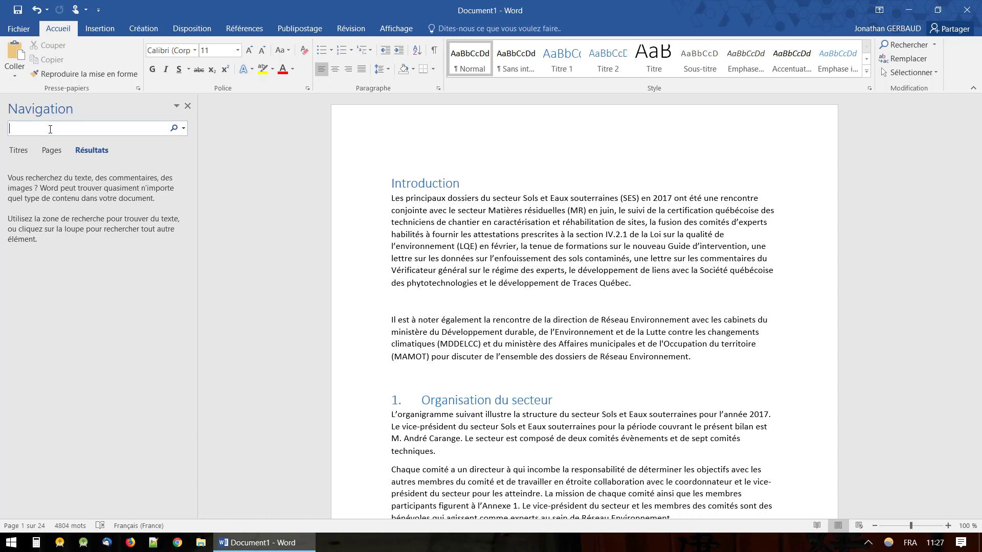
text(environnement)
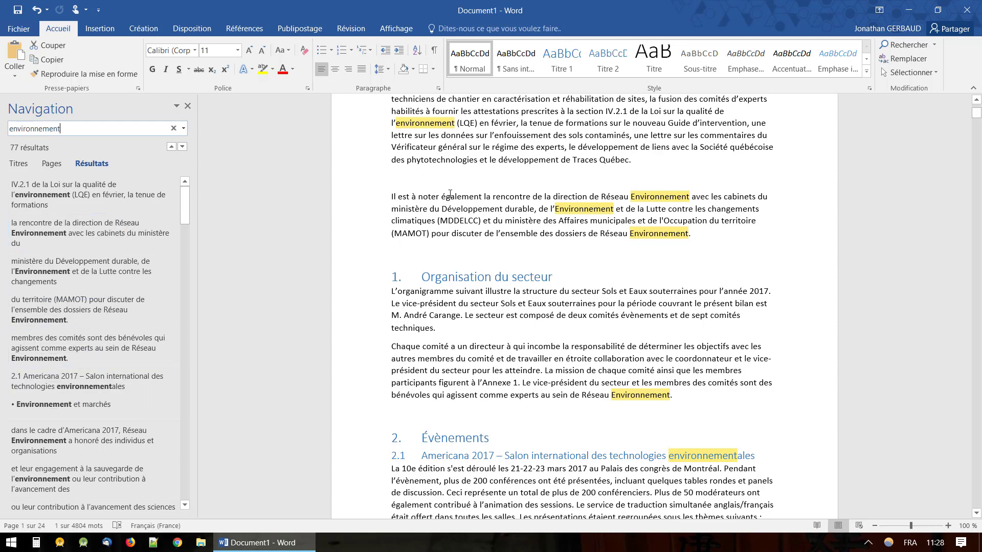
scroll(517, 209, up, 3)
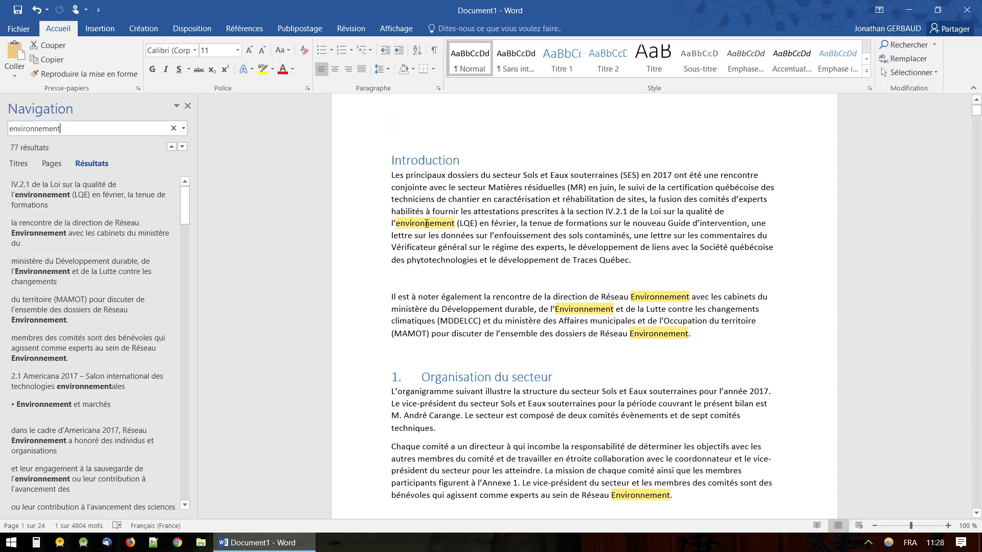
scroll(524, 302, down, 2)
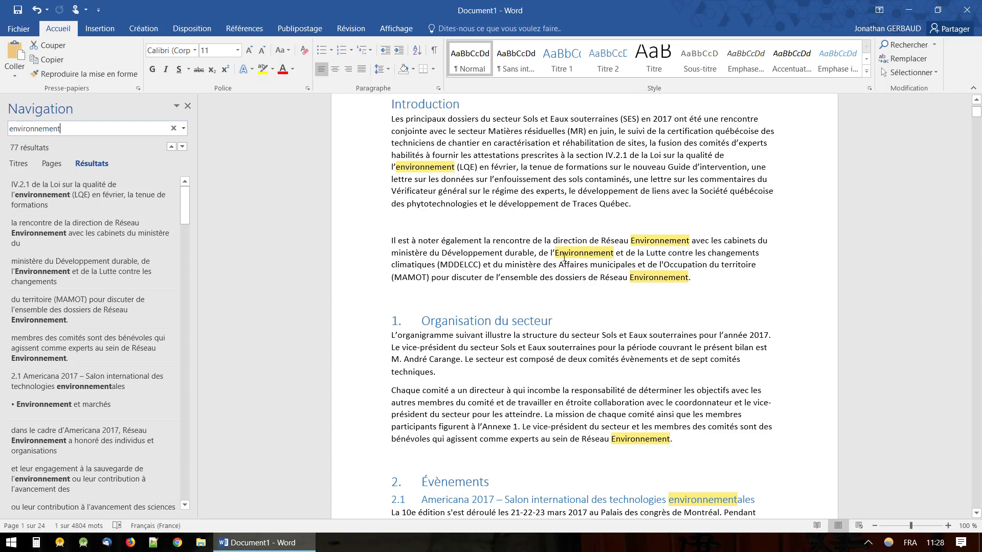
scroll(564, 256, down, 18)
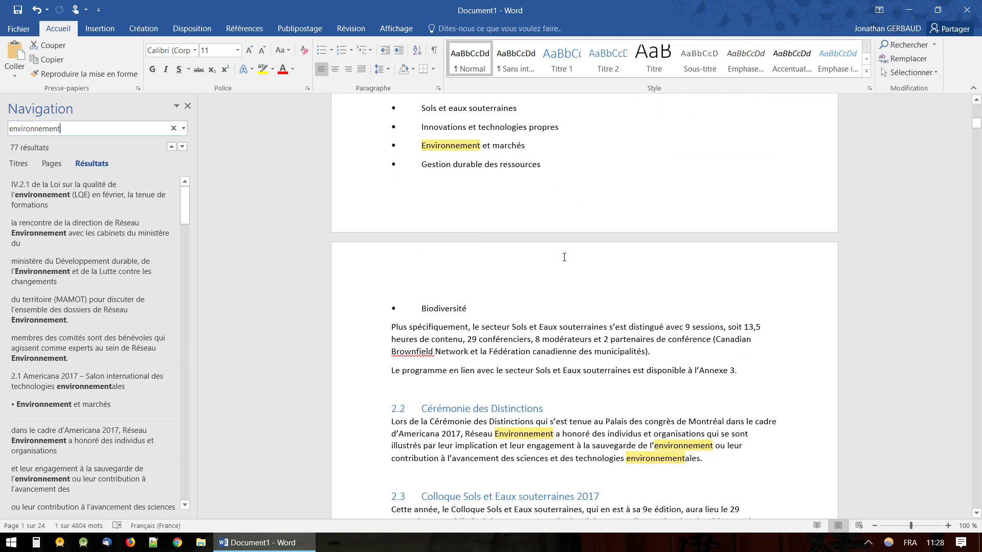
scroll(564, 256, down, 1)
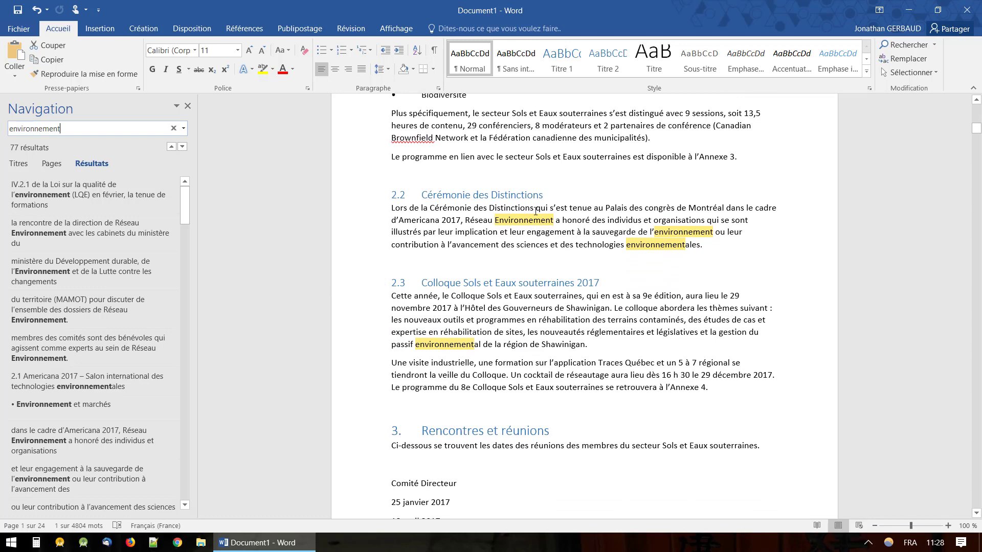
scroll(519, 302, down, 15)
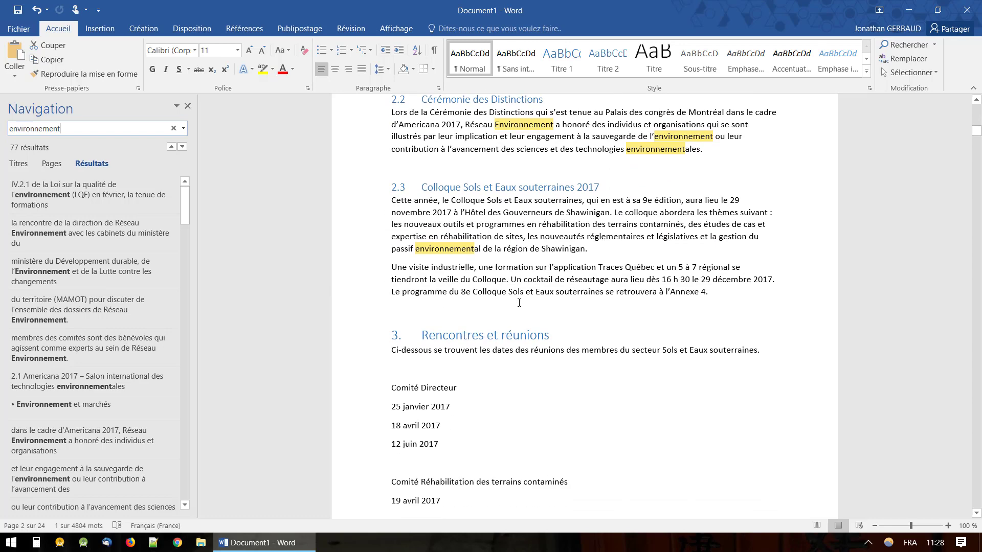
scroll(519, 303, down, 5)
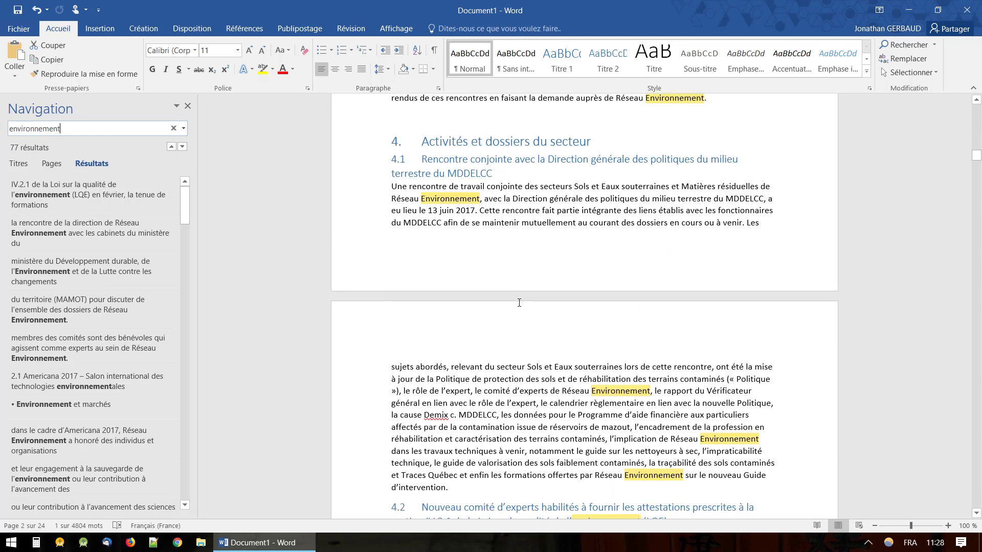
scroll(519, 303, up, 20)
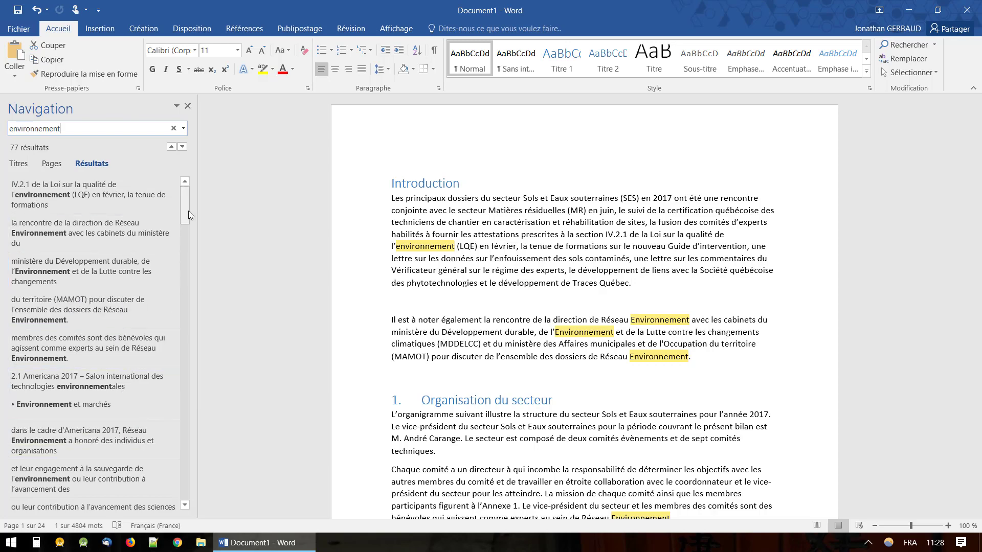
Browse the list of matches and go to the "Environnement" occurrence about the training held in Montréal and Québec, placing the cursor after it.
drag(185, 210, 192, 300)
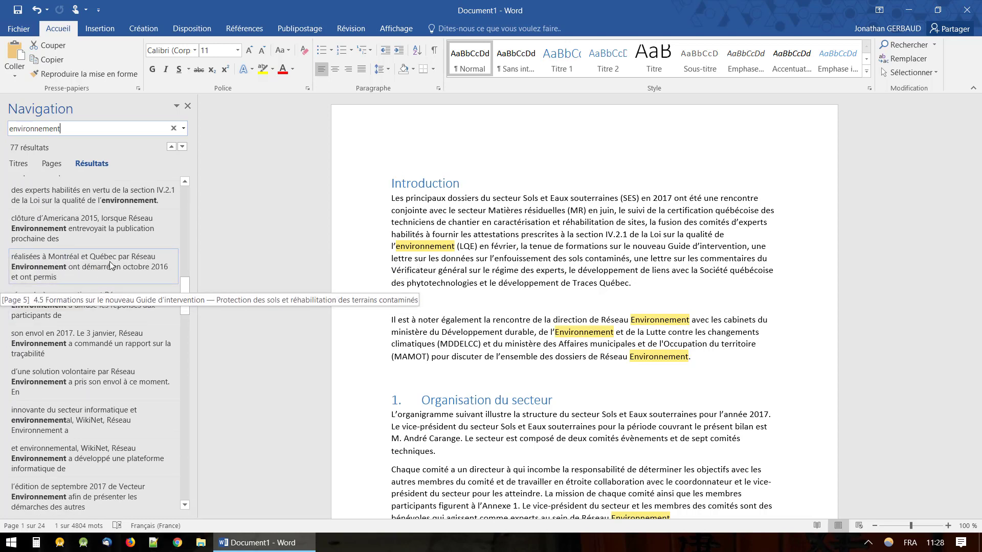
click(79, 266)
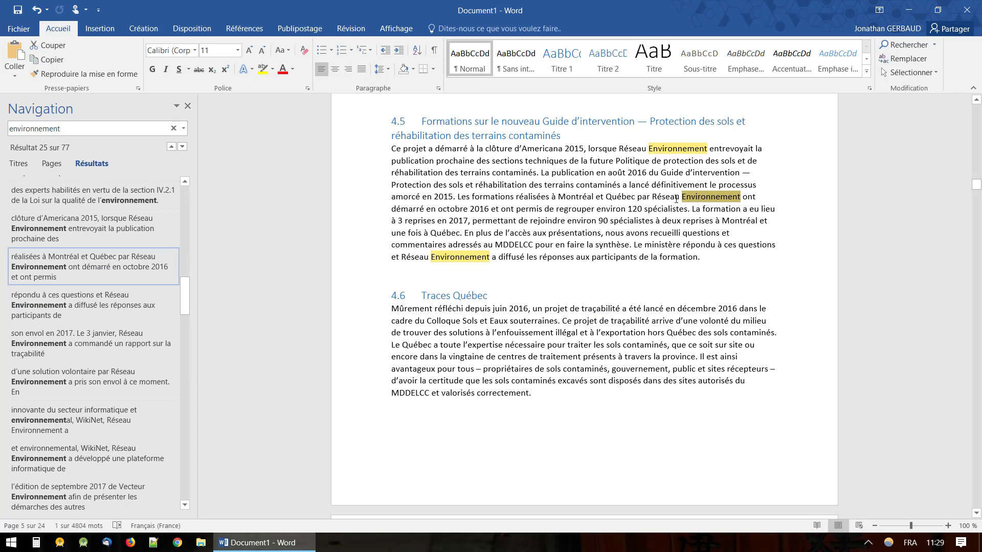
click(738, 196)
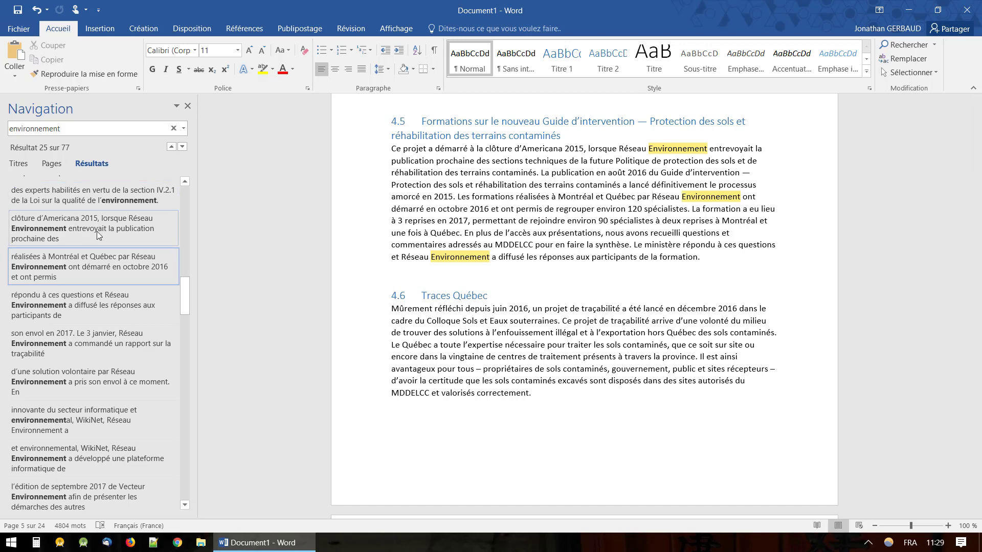
Browse the thumbnails of the pages containing "environnement", visit page 19 and return to page 1.
click(52, 165)
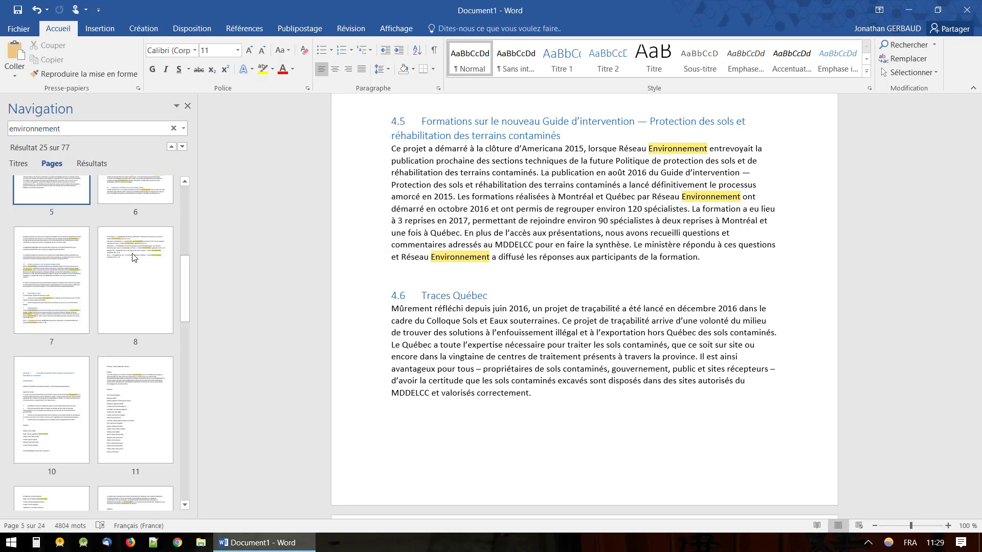
scroll(133, 257, up, 2)
scroll(133, 257, up, 3)
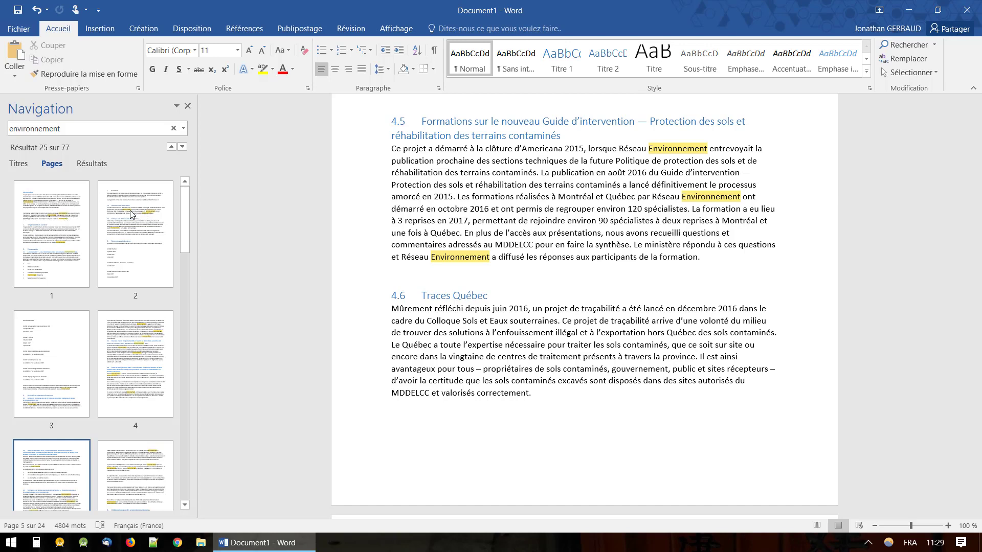
scroll(141, 360, down, 10)
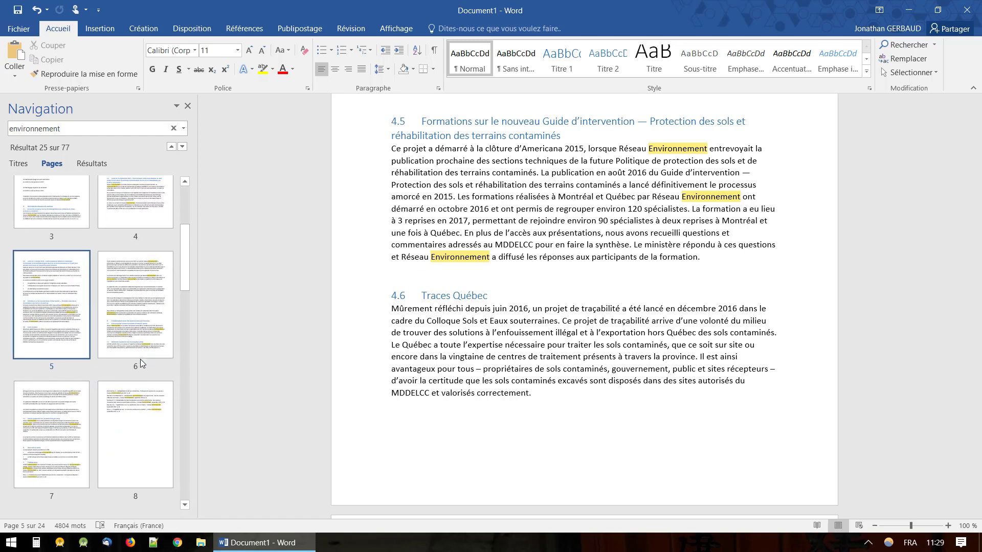
scroll(140, 359, down, 5)
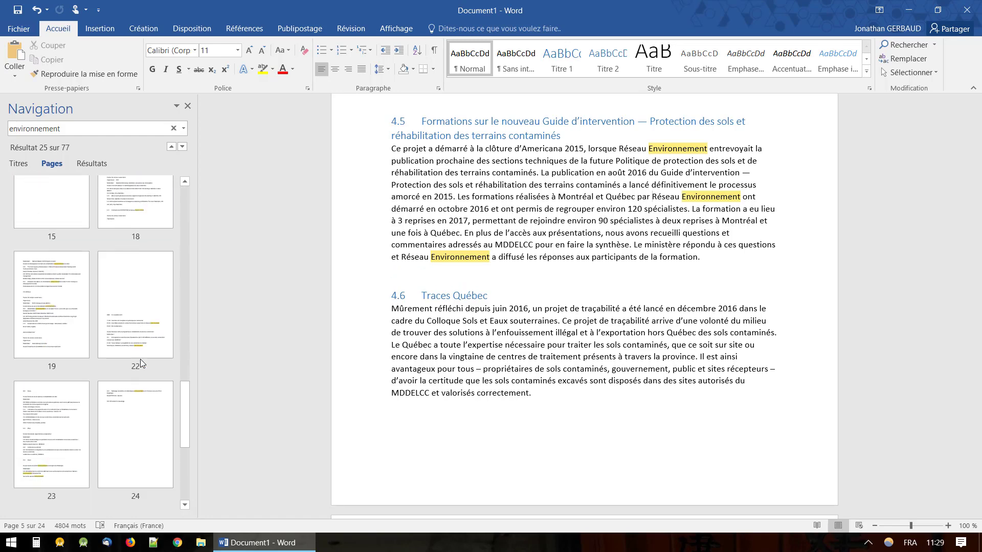
click(67, 302)
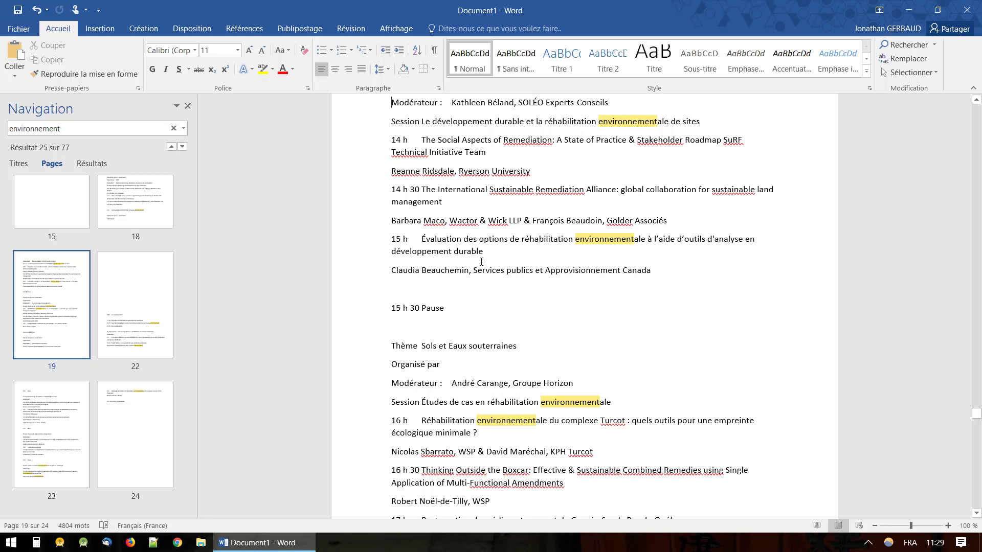
scroll(153, 231, up, 10)
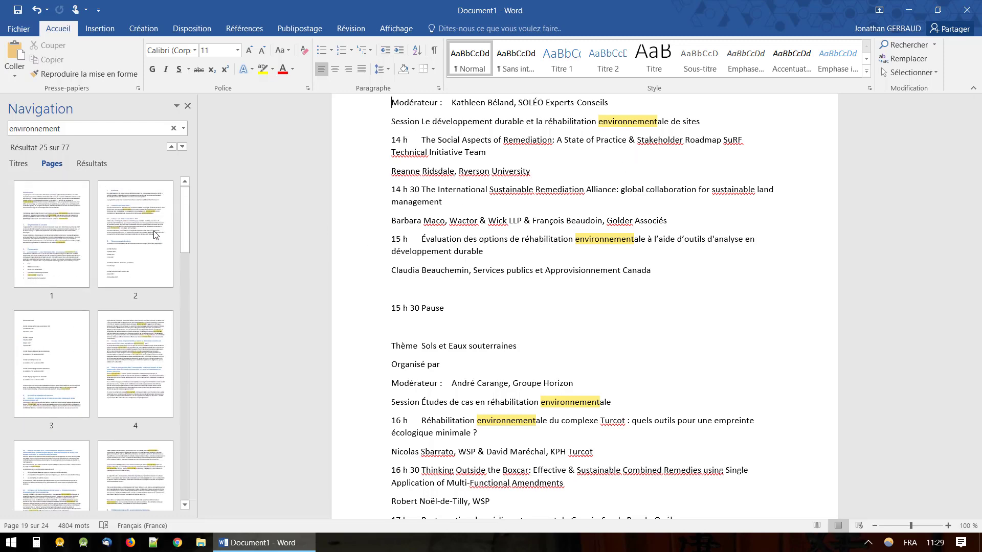
click(50, 220)
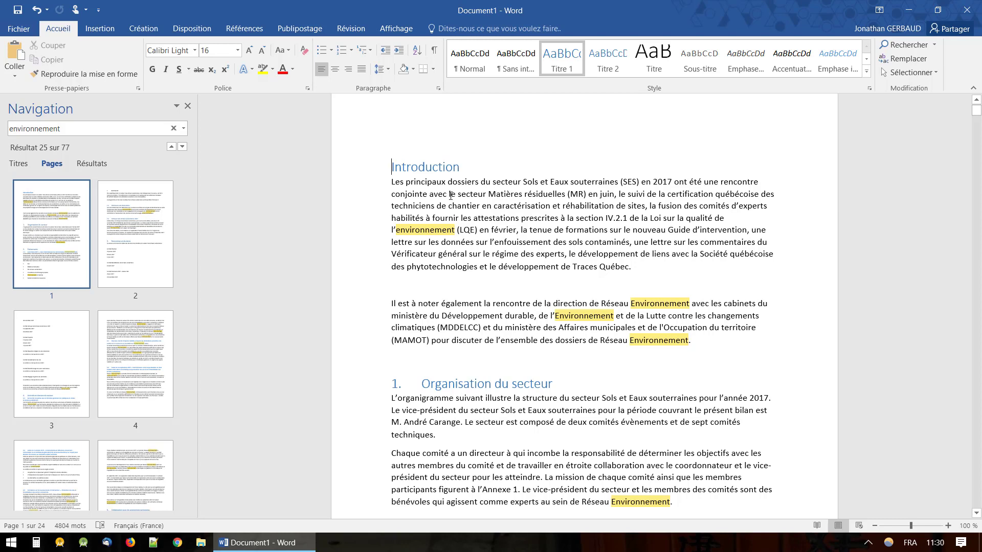
Search for the phrase "le secteur" selected in the Introduction and visit its matches in section 5.1 and the Introduction.
drag(449, 195, 487, 195)
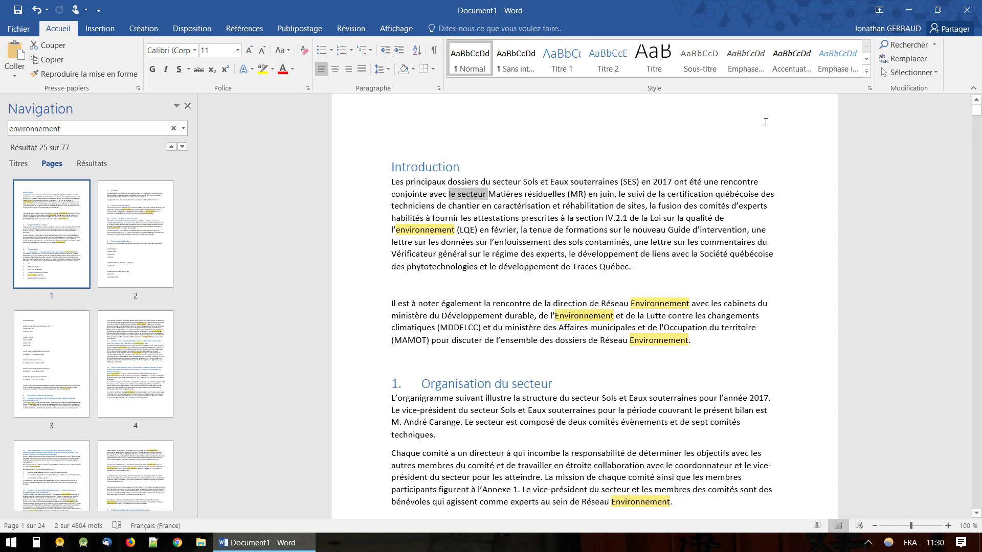
click(910, 45)
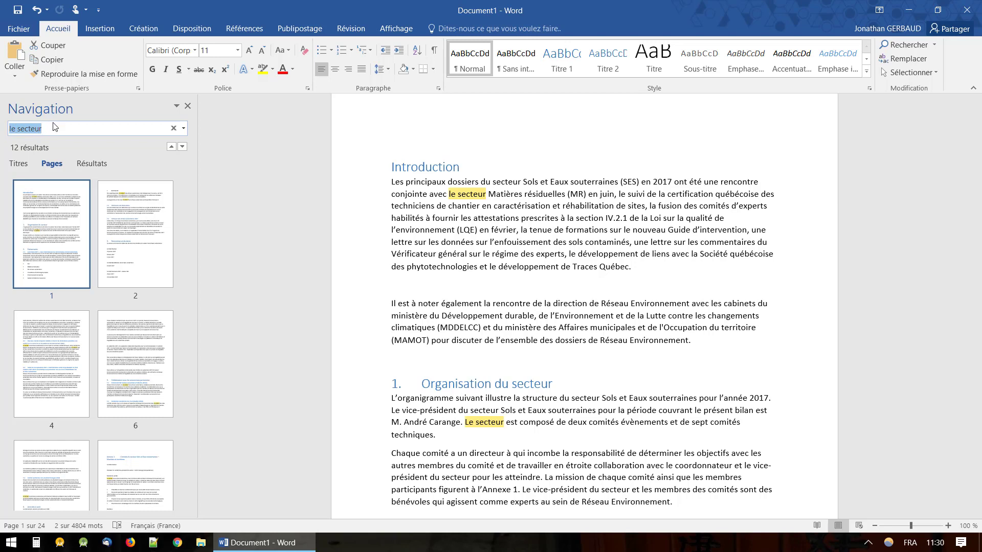
click(92, 164)
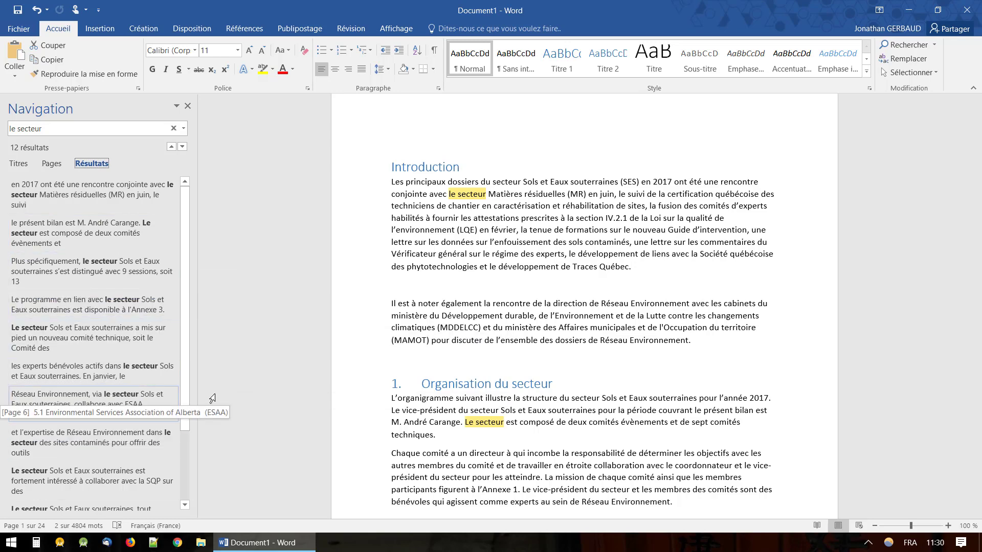
click(98, 407)
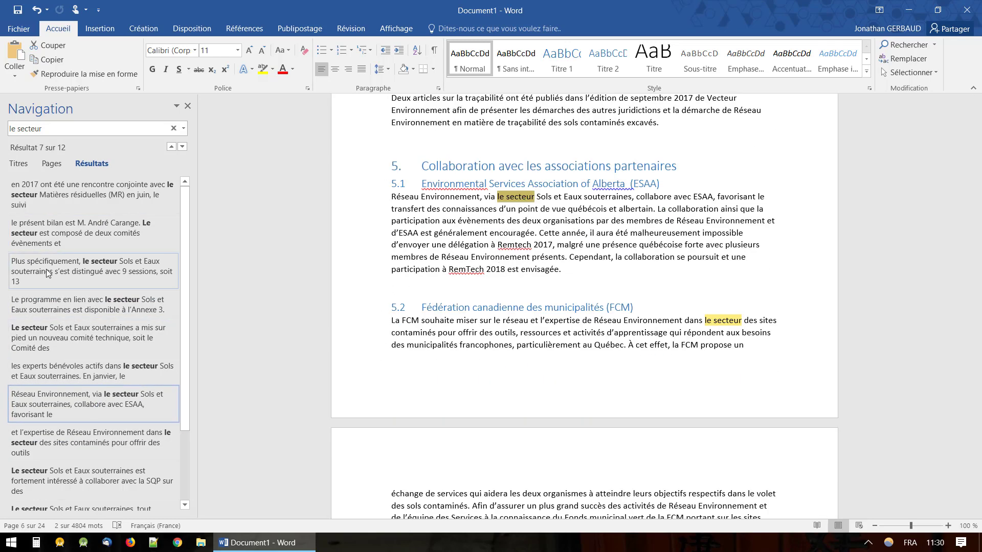
click(85, 190)
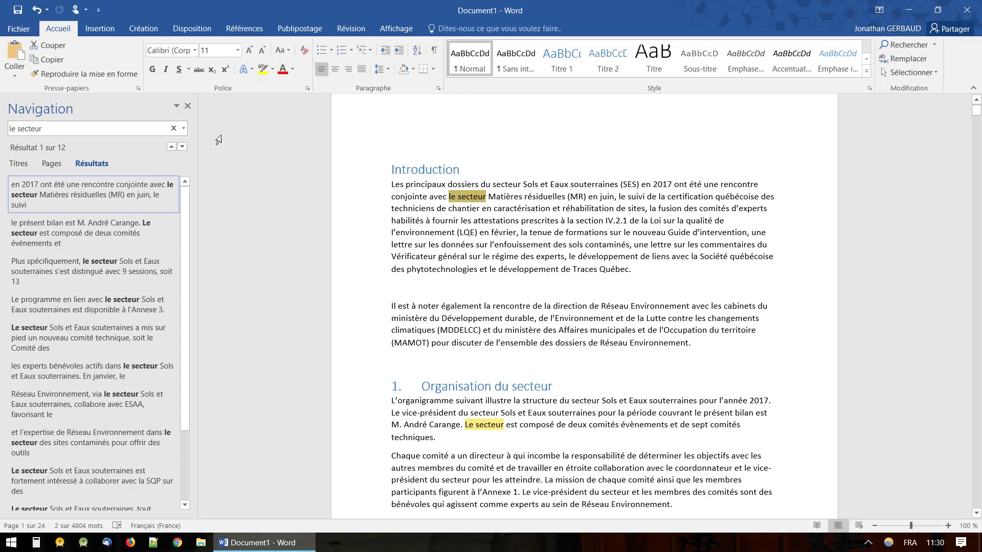
Clear the "le secteur" search, show the empty results view and deselect the phrase in the Introduction.
click(174, 128)
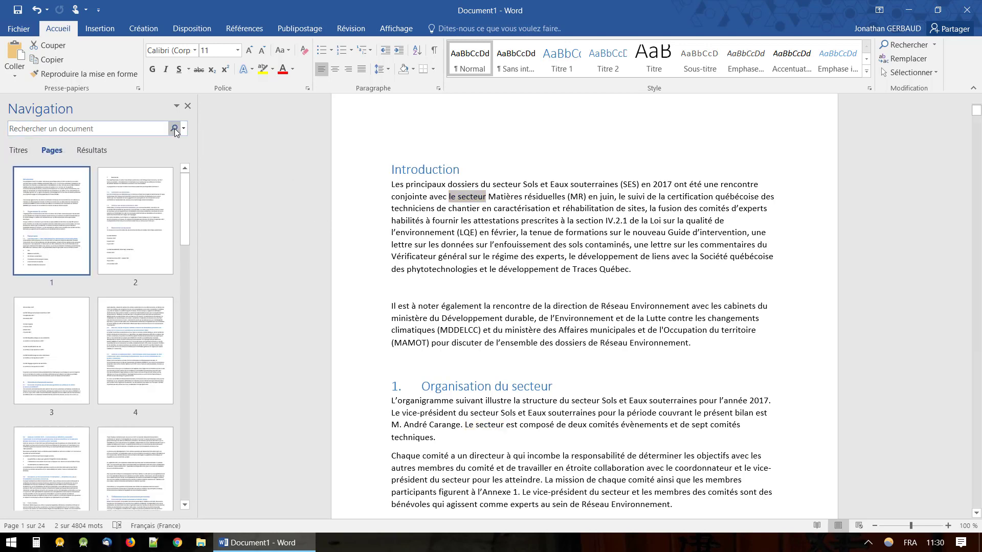
click(101, 152)
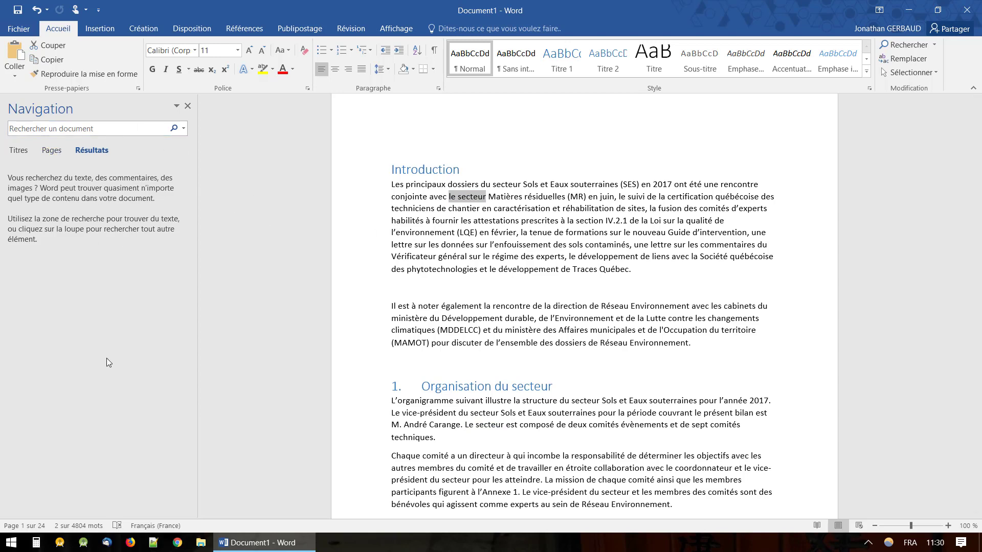
click(535, 257)
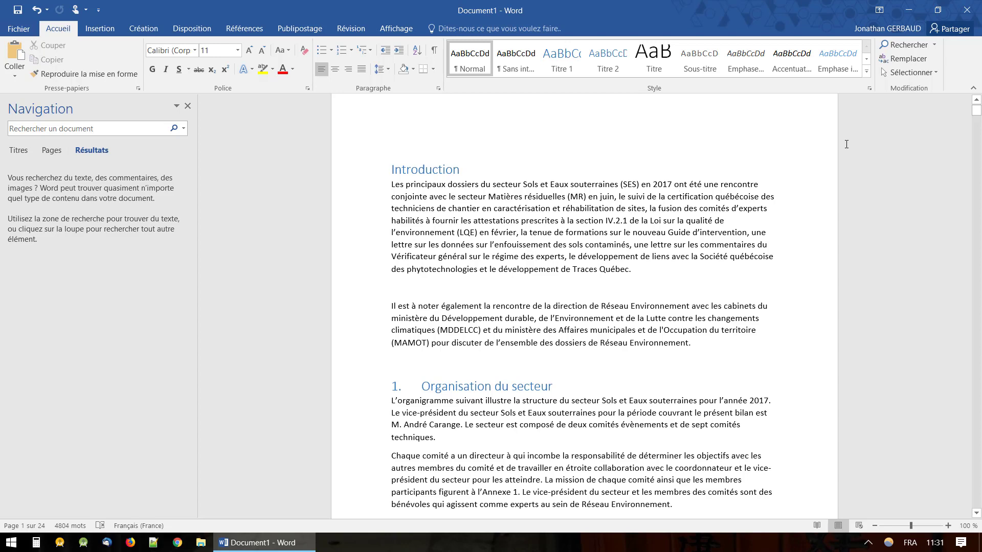
Set up a find-and-replace that searches for "le secteur" and replaces it with "le domaine".
click(904, 58)
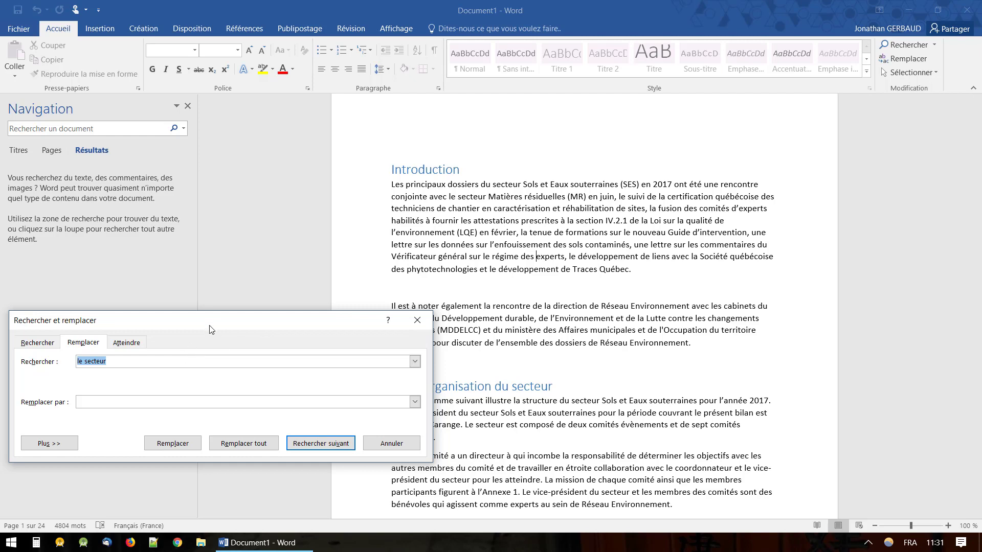
drag(210, 326, 482, 109)
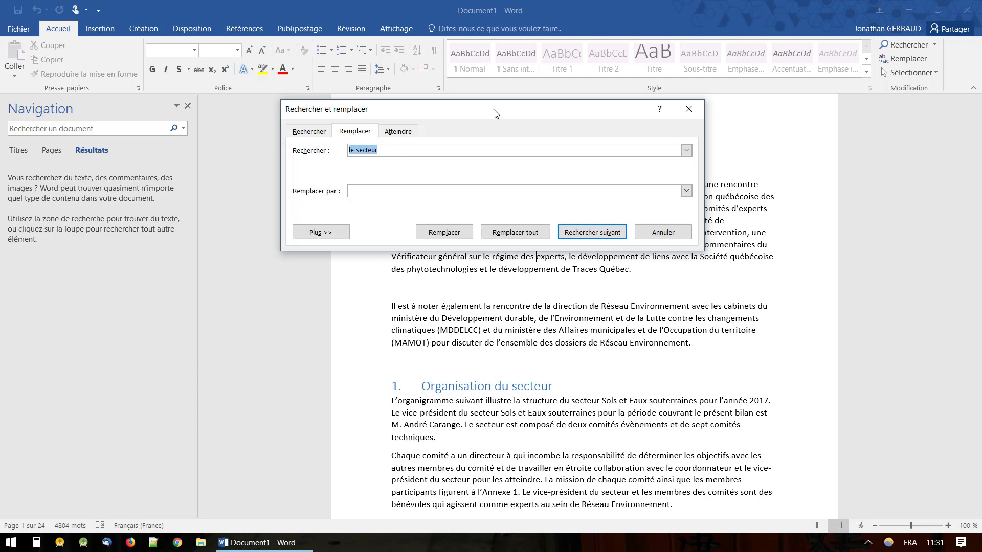
drag(494, 113, 229, 363)
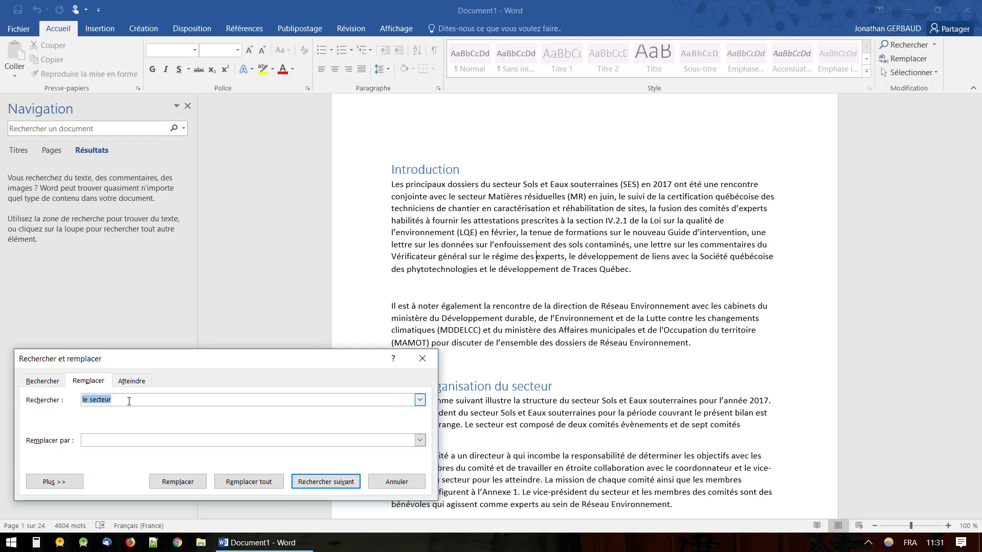
key(BackSpace)
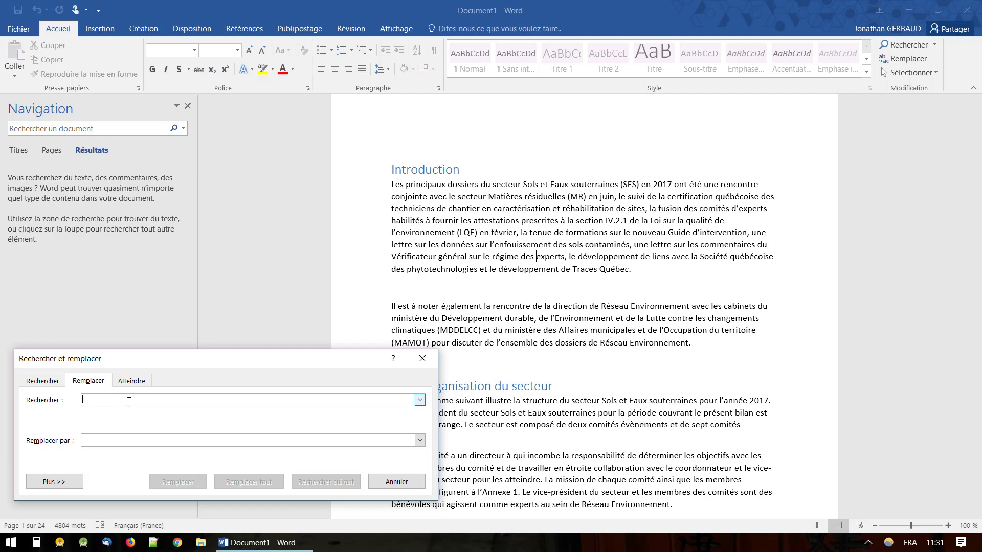
text(le sect)
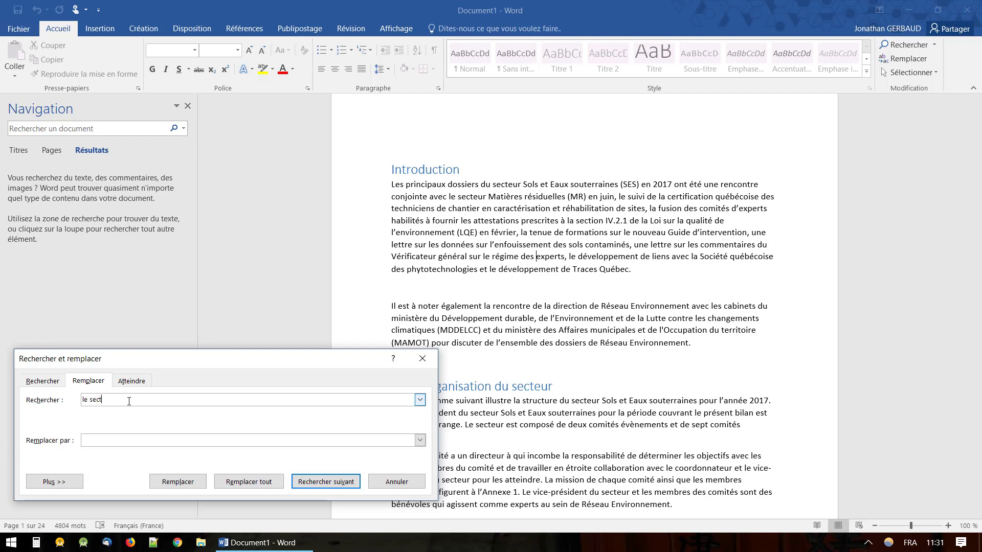
text(eur)
text(le domain)
text(e)
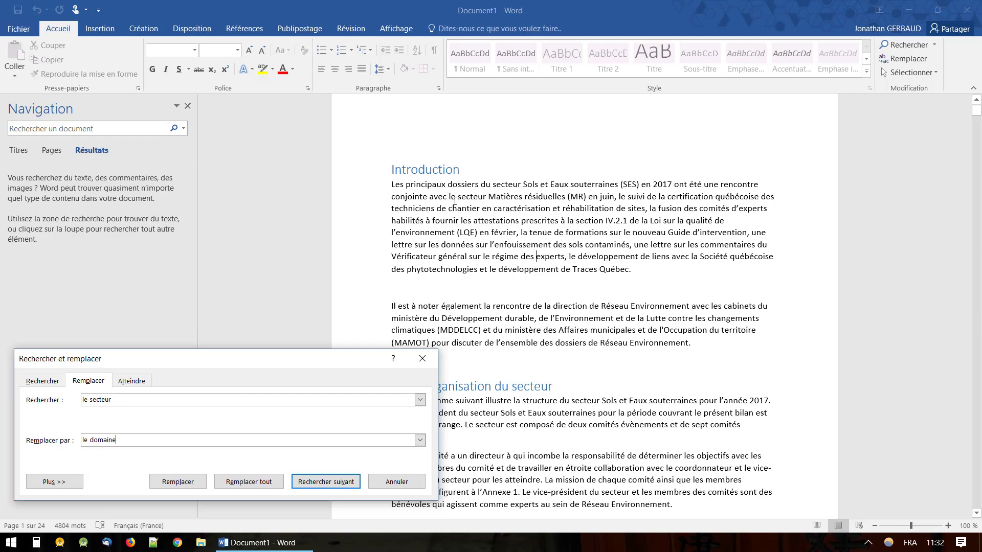
Find the occurrence of "le secteur" in the Introduction and replace only that one with "le domaine".
scroll(557, 381, down, 20)
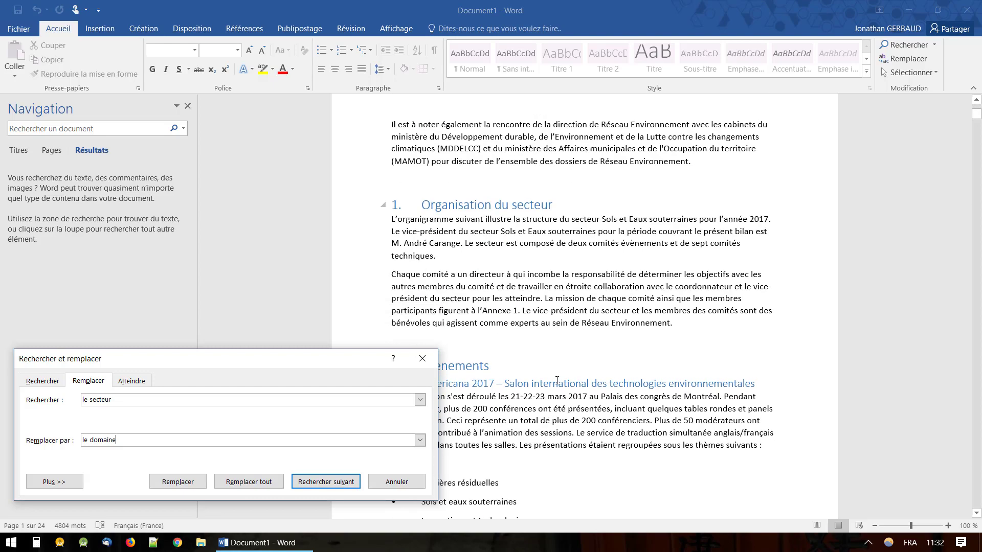
scroll(557, 380, down, 20)
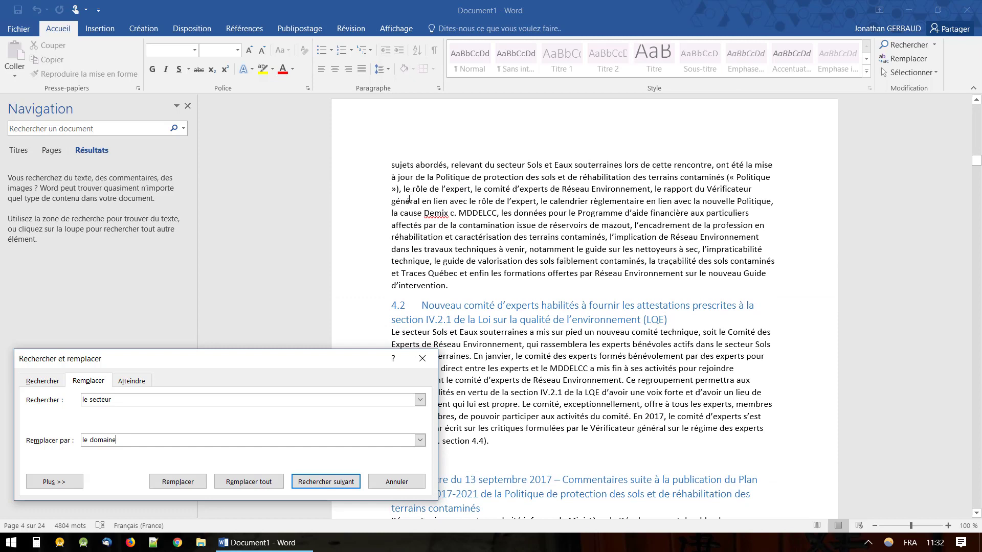
click(409, 200)
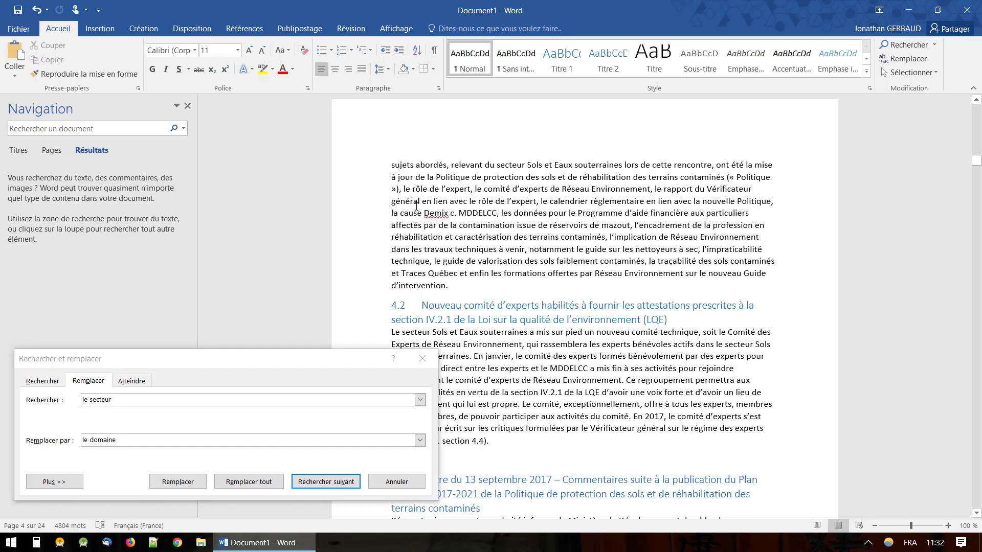
scroll(411, 201, up, 20)
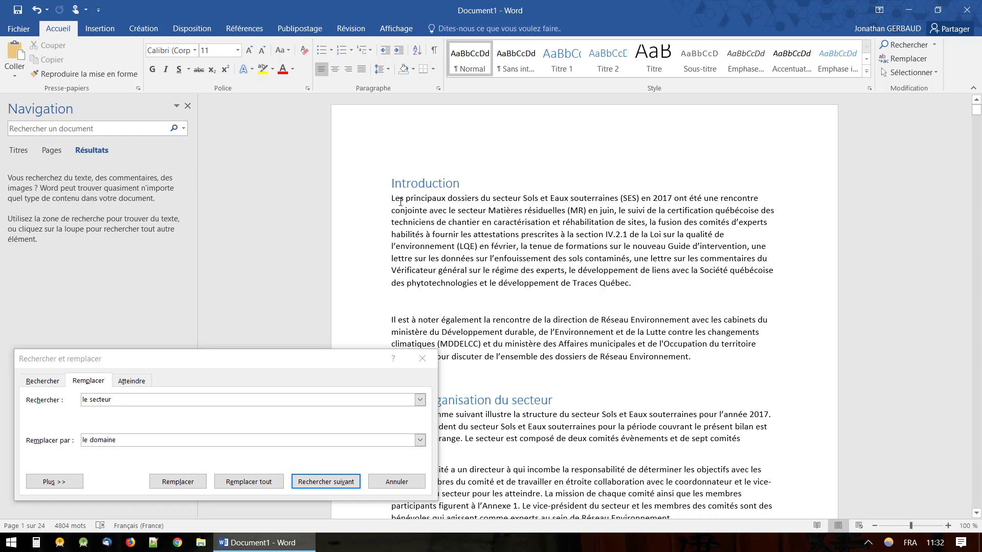
click(333, 485)
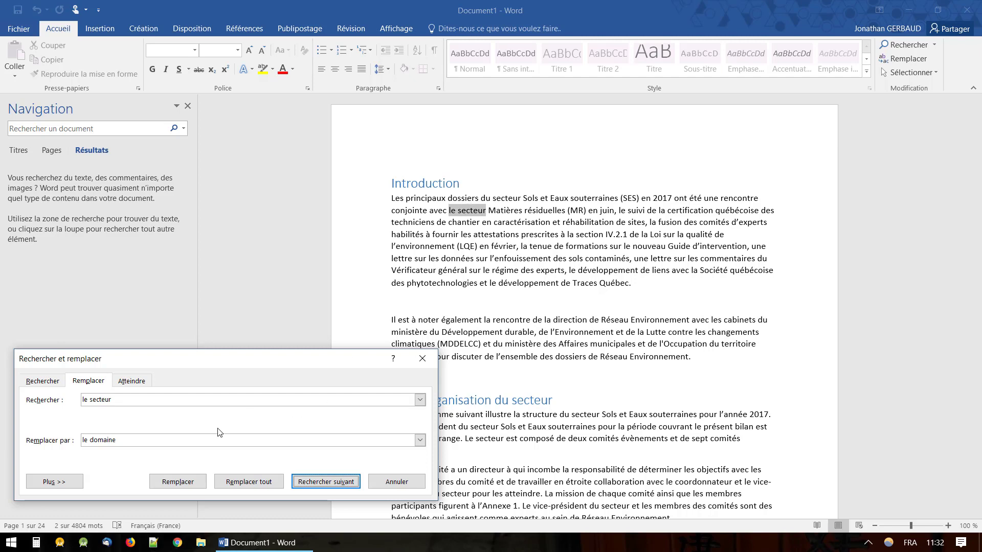
click(184, 484)
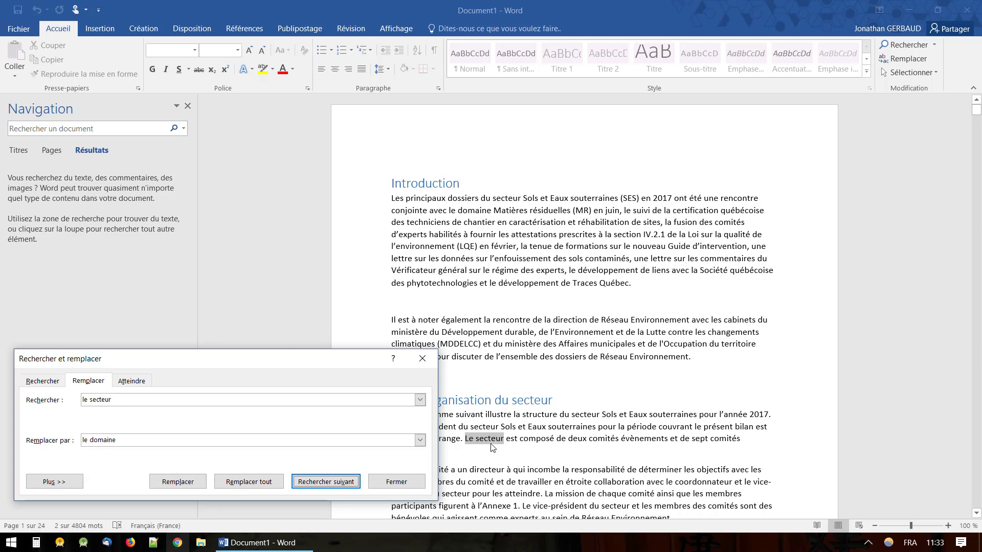
Replace all remaining occurrences of "le secteur" with "le domaine" and close the replace dialog.
click(261, 483)
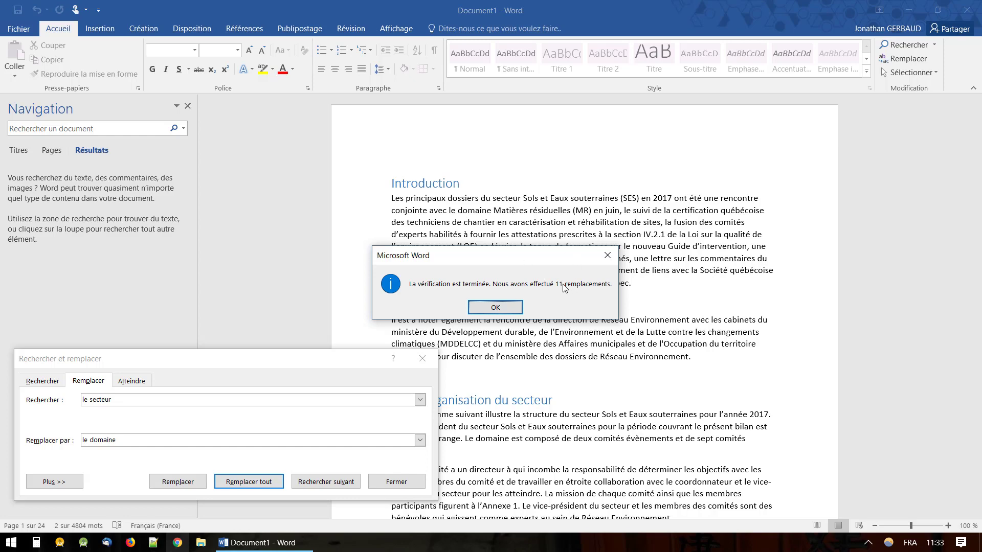
scroll(507, 311, down, 1)
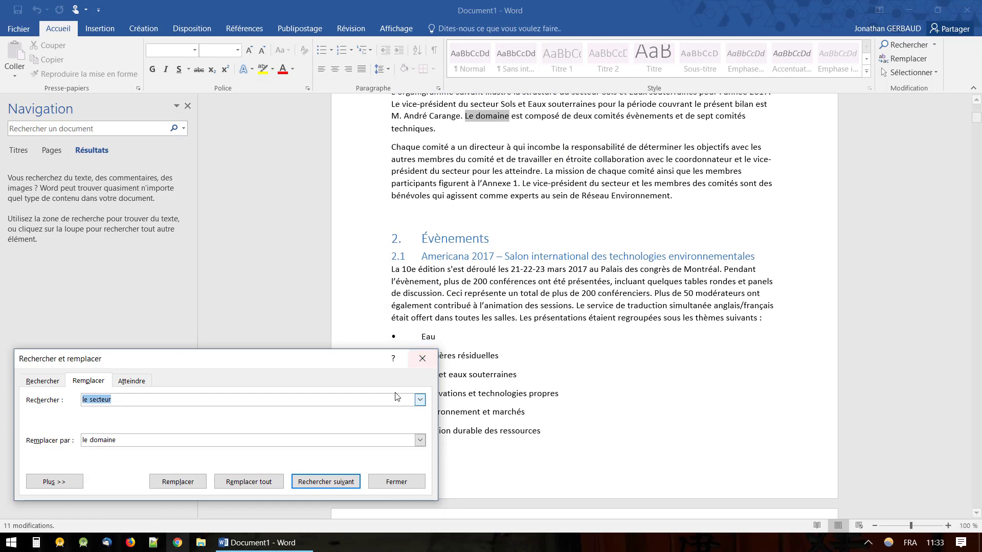
click(425, 364)
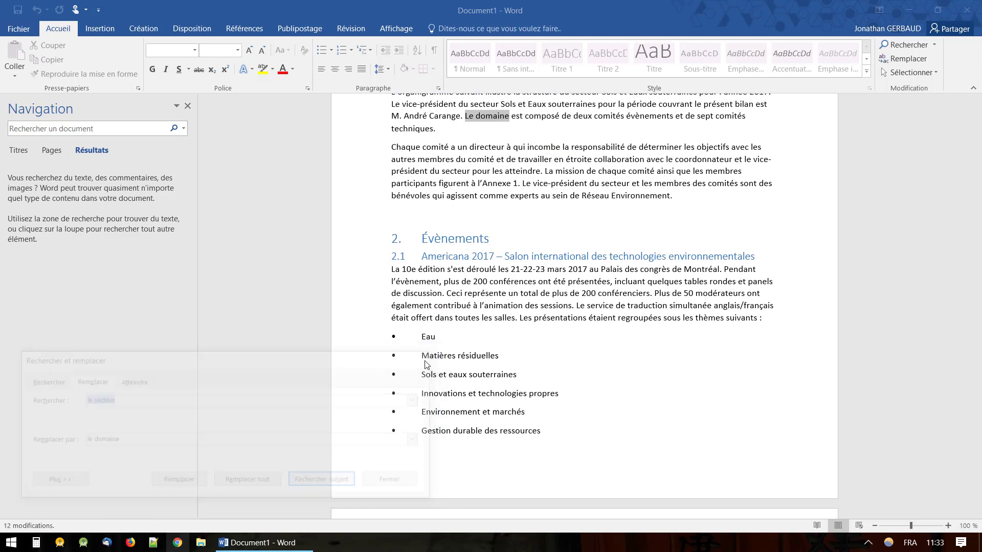
Search the document for "le secteur" to check for leftovers and review the text around the Organisation du secteur section.
click(103, 131)
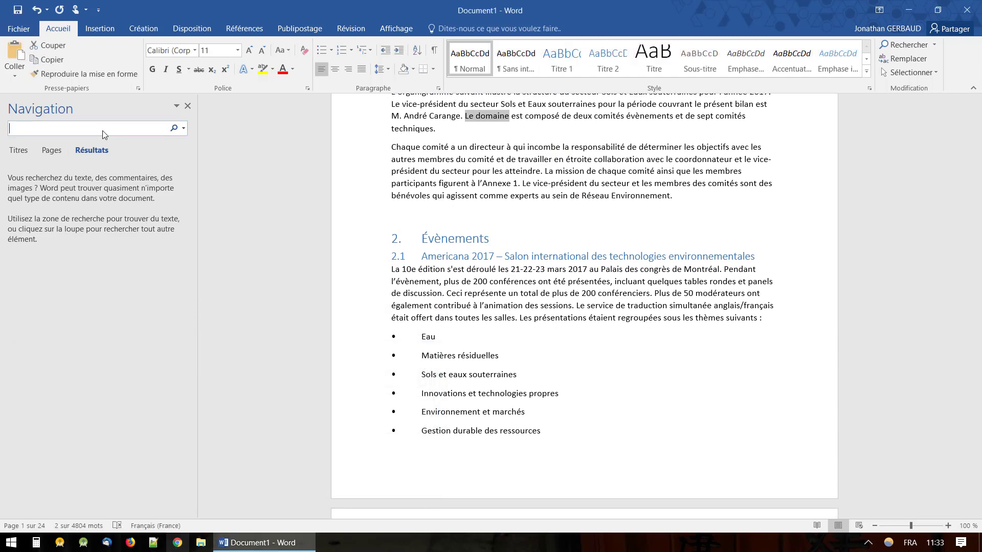
text(le secteur)
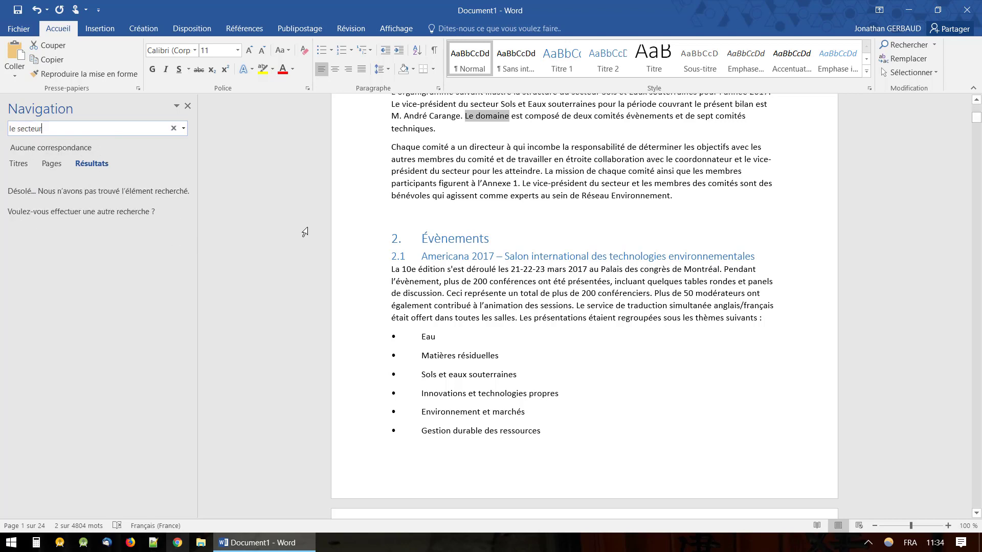
scroll(502, 175, up, 10)
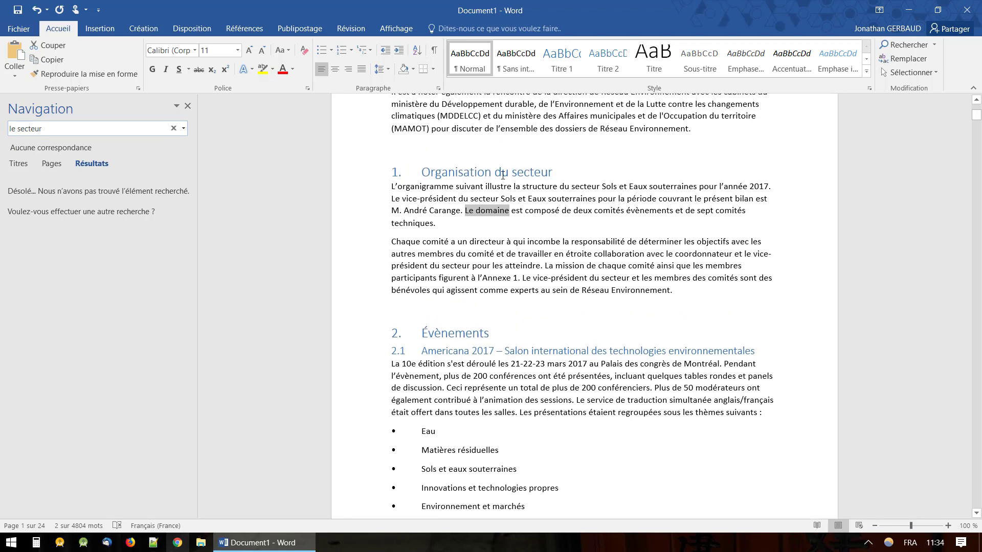
scroll(502, 175, up, 1)
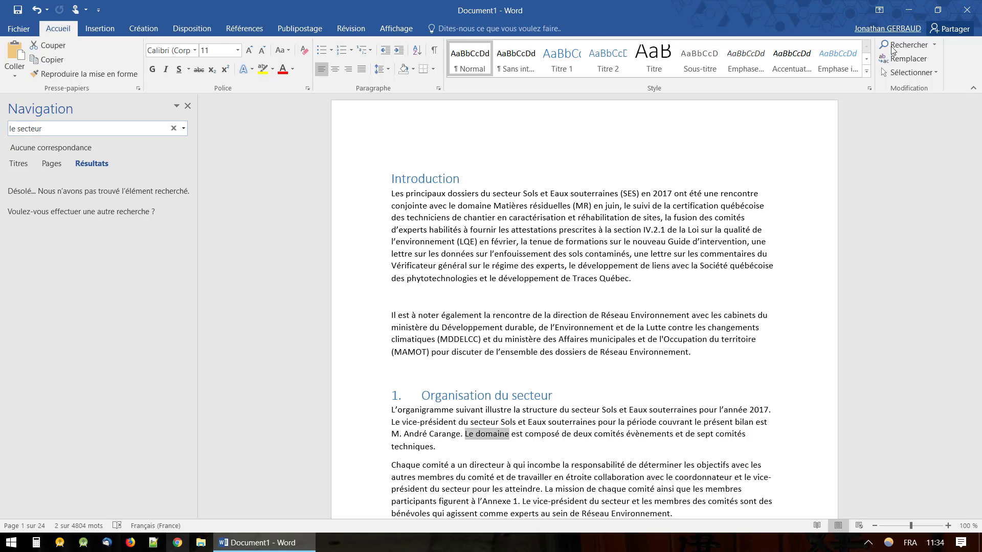
Set up another find-and-replace that searches for the misspelling "environement" and replaces it with "environnement".
click(902, 58)
text(e)
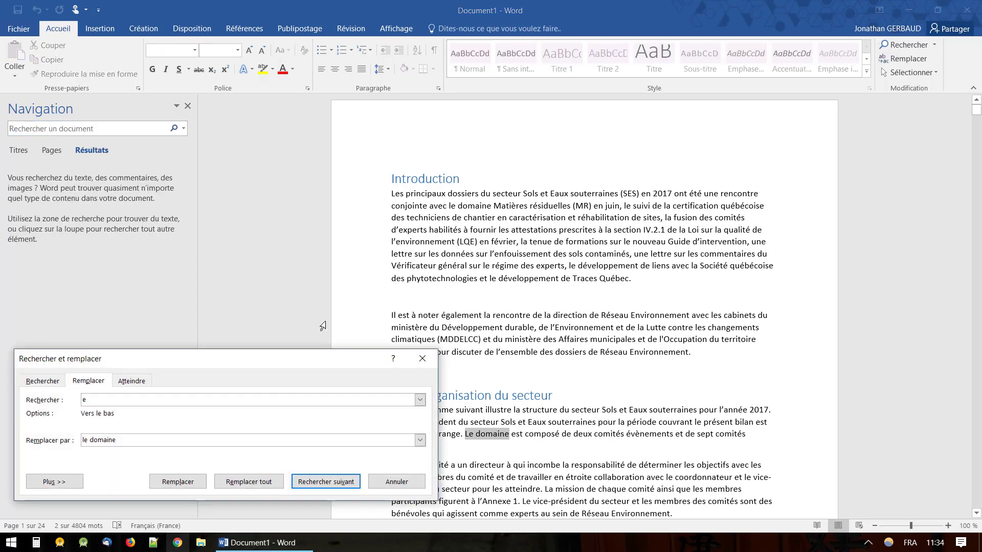
text(nvironement)
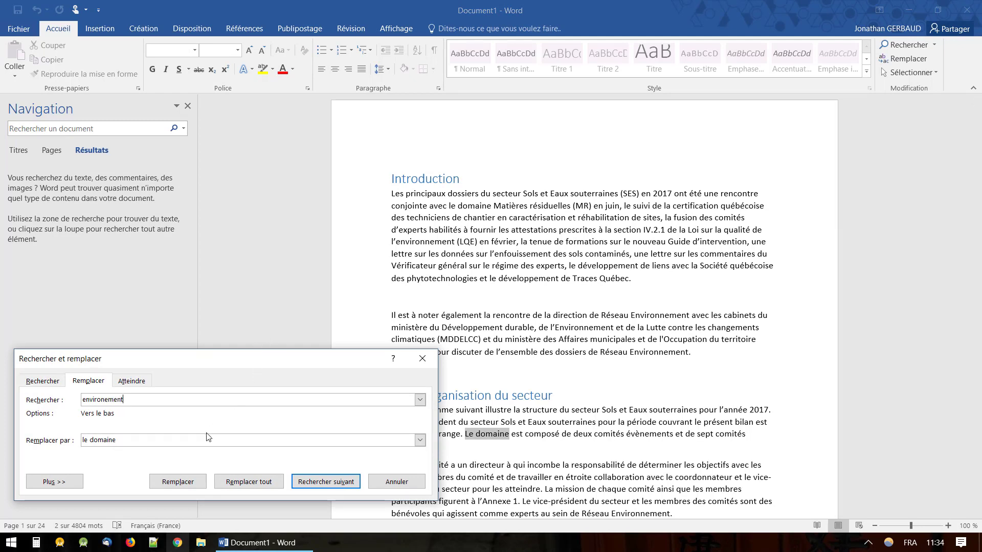
click(202, 441)
text(environnement)
Run the replacement on all occurrences, extend it to the rest of the document, decline restarting from the beginning and close the dialog.
click(253, 482)
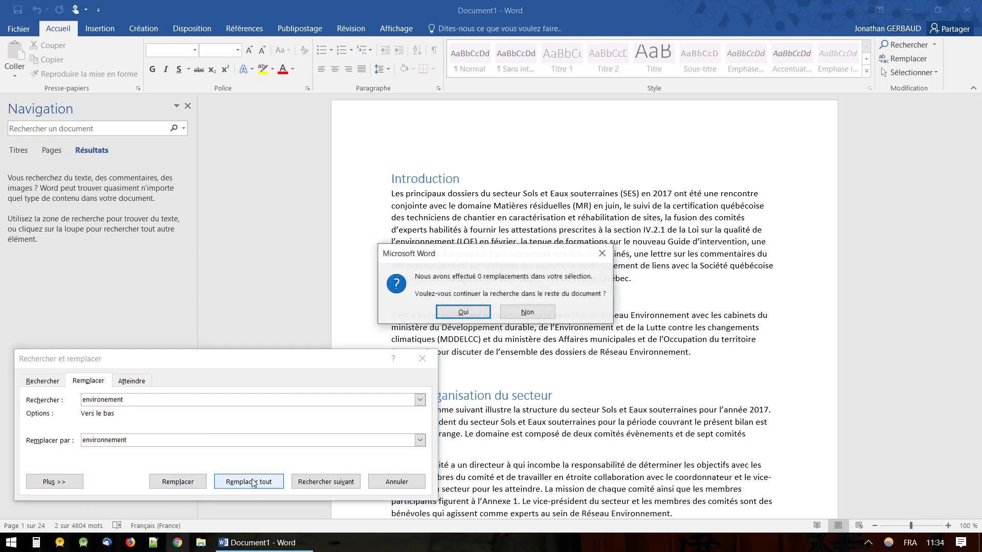
click(464, 313)
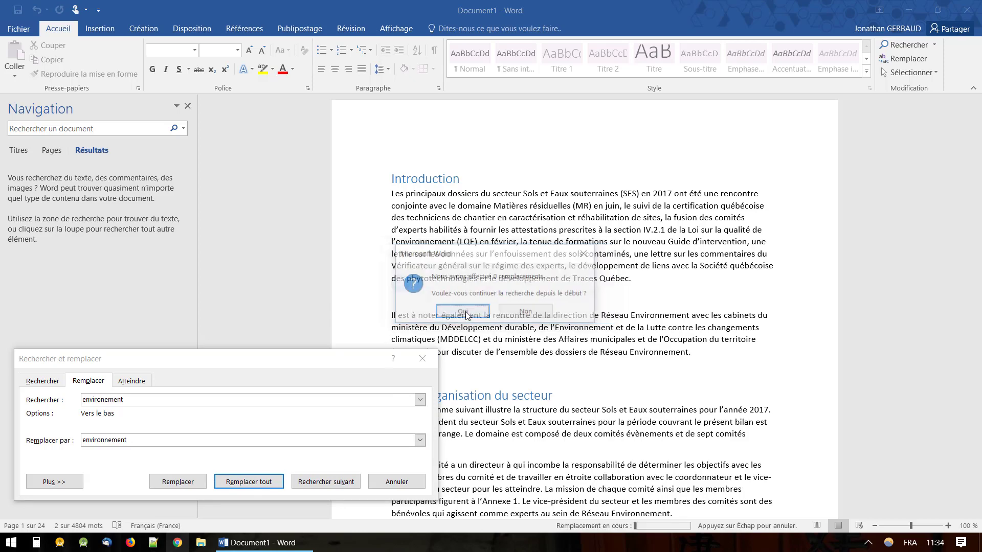
click(512, 313)
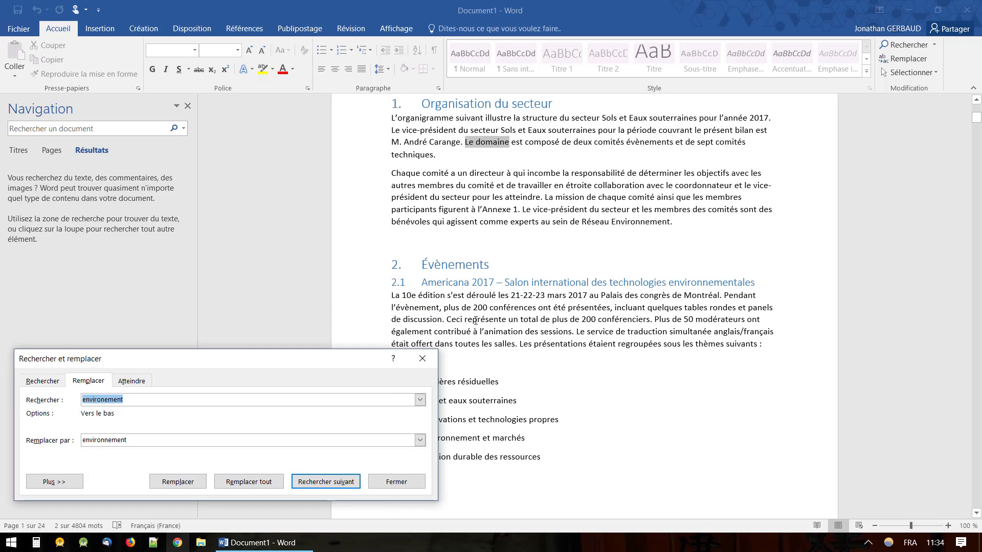
key(Escape)
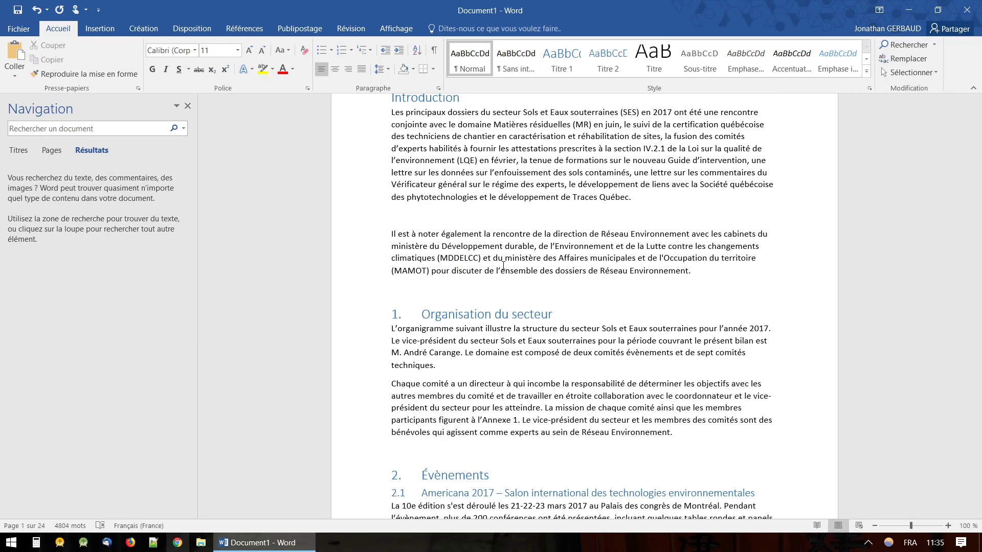